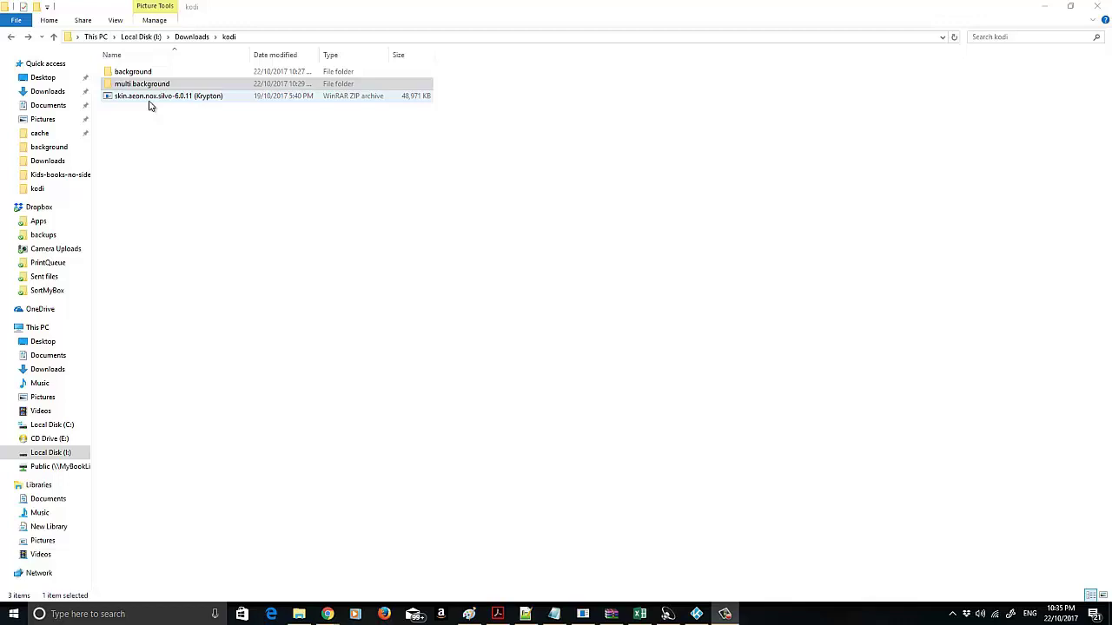
Look through the images in the background and multi background folders, ending back in the kodi folder.
{"action": "left_click", "coordinate": [141, 83]}
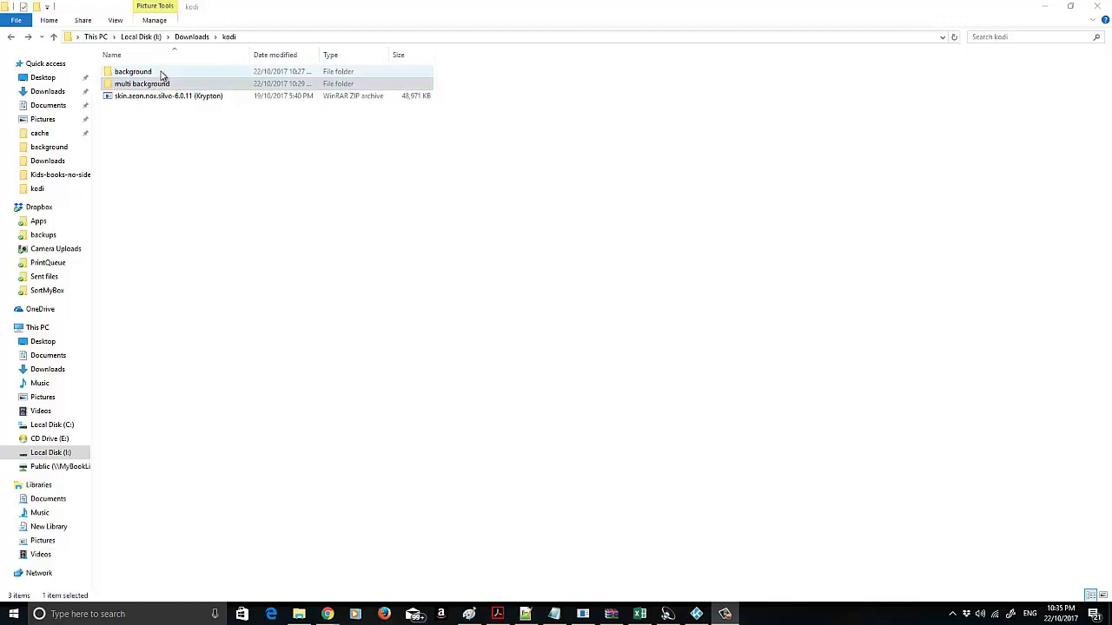
{"action": "double_click", "coordinate": [158, 75]}
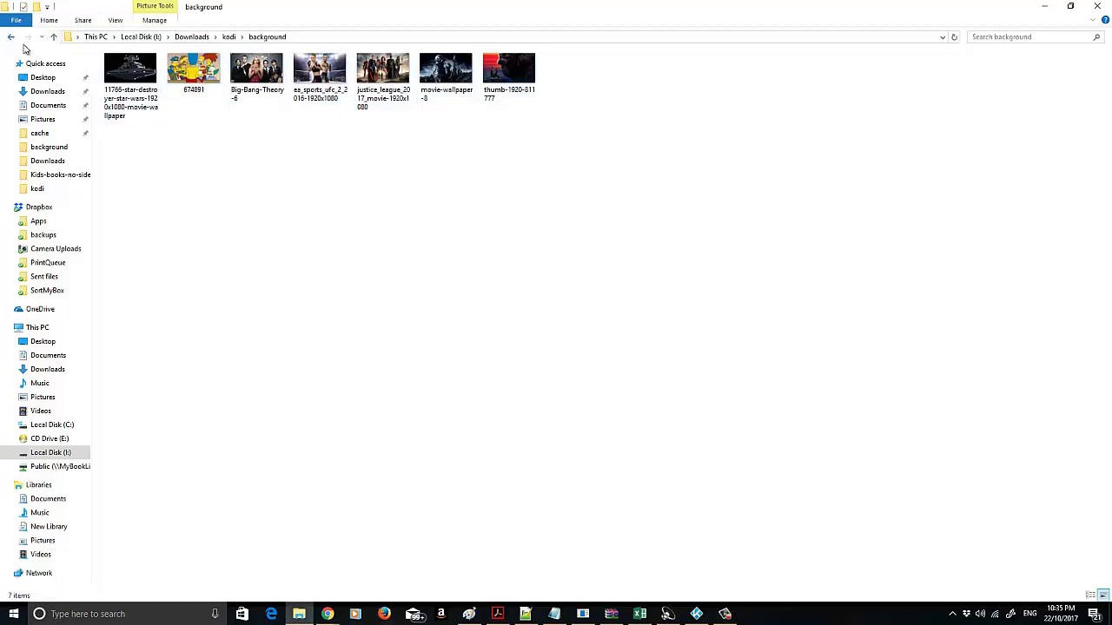
{"action": "left_click", "coordinate": [10, 37]}
{"action": "double_click", "coordinate": [161, 86]}
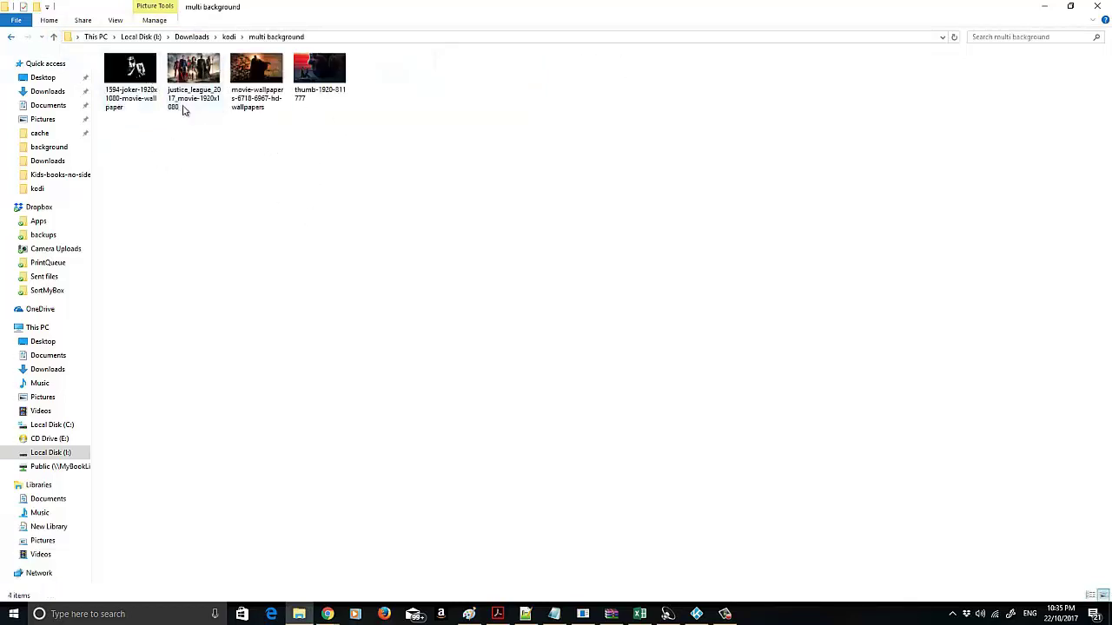
{"action": "left_click", "coordinate": [53, 37]}
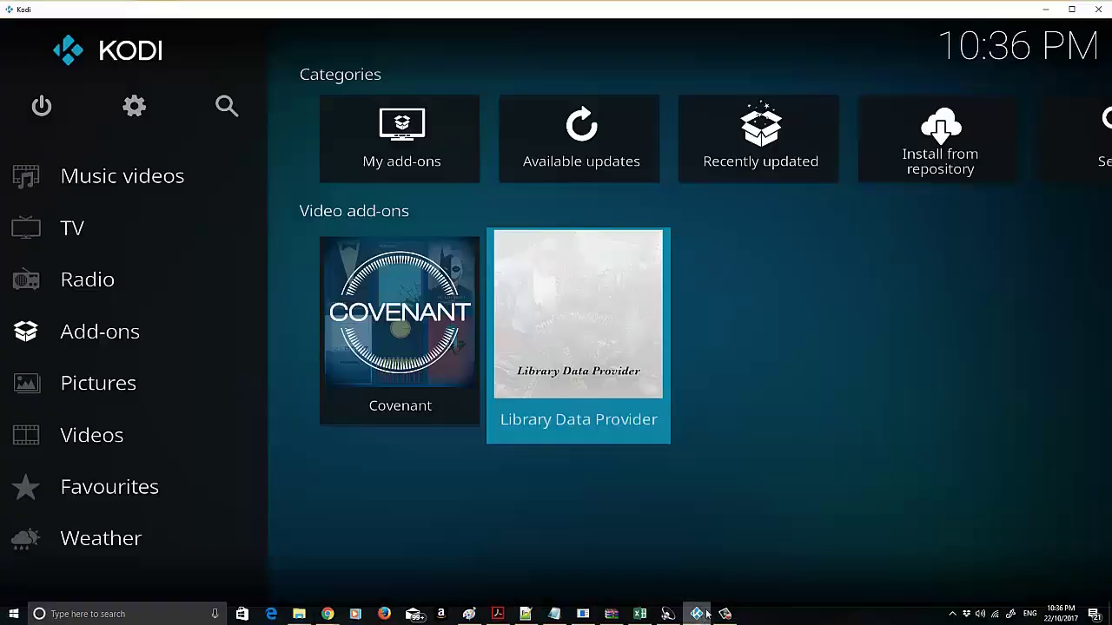
Confirm Unknown sources is enabled in System > Add-ons settings, then return to the System menu.
{"action": "left_click", "coordinate": [135, 109]}
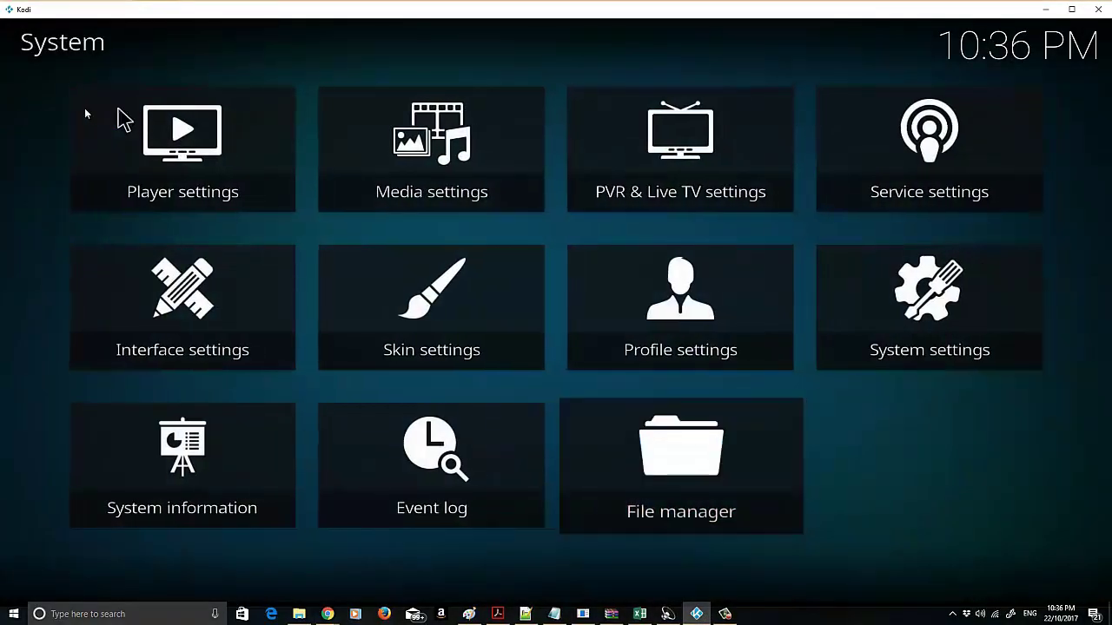
{"action": "left_click", "coordinate": [930, 323]}
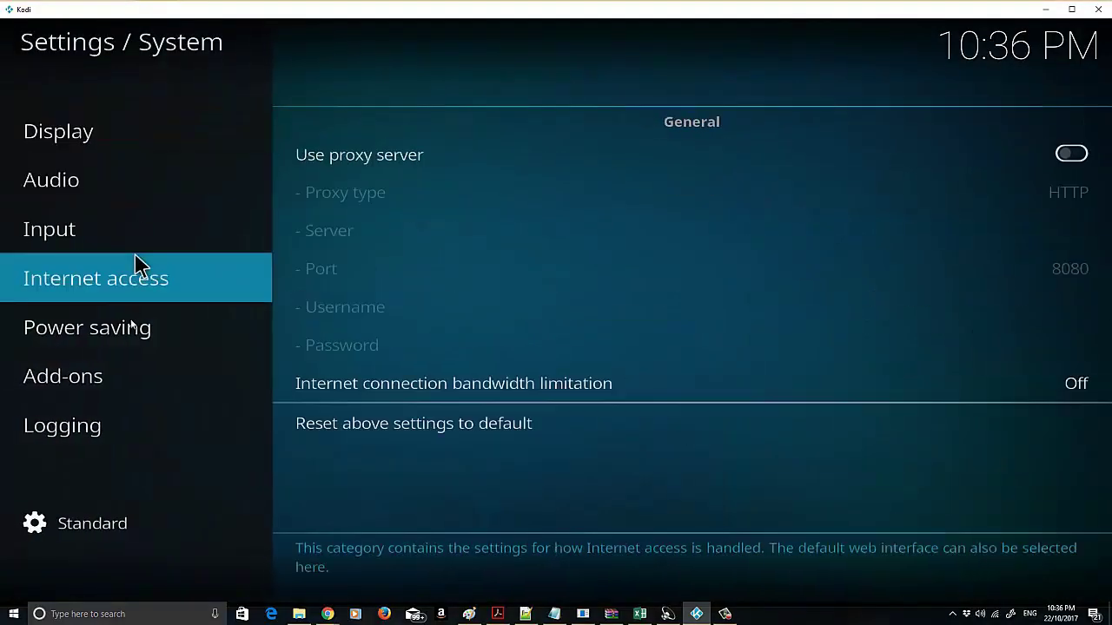
{"action": "mouse_move", "coordinate": [159, 377]}
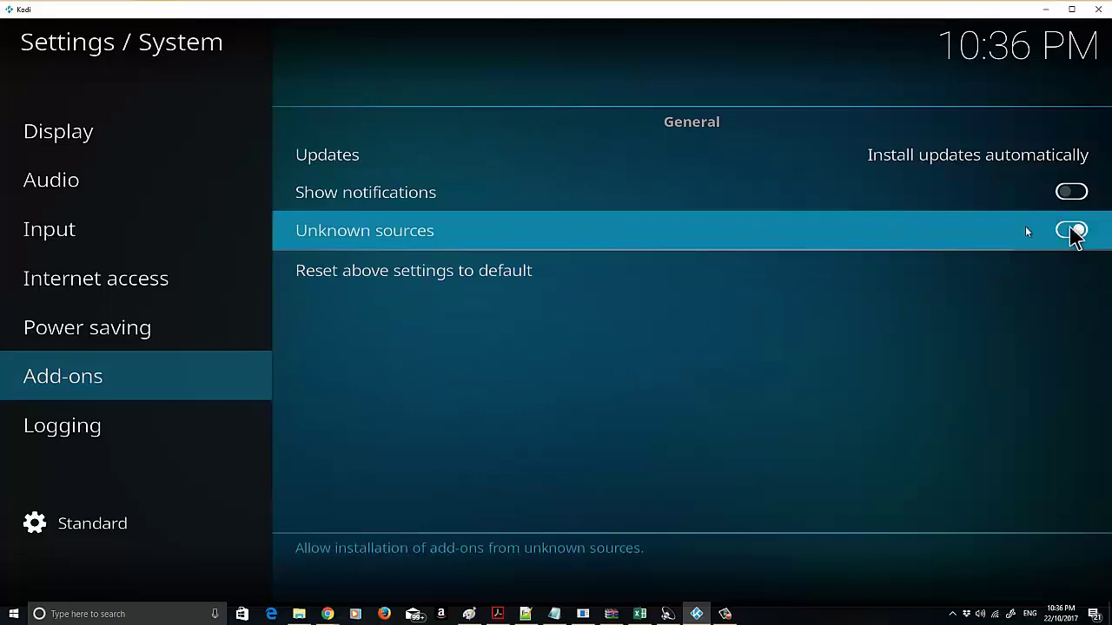
{"action": "right_click", "coordinate": [745, 403]}
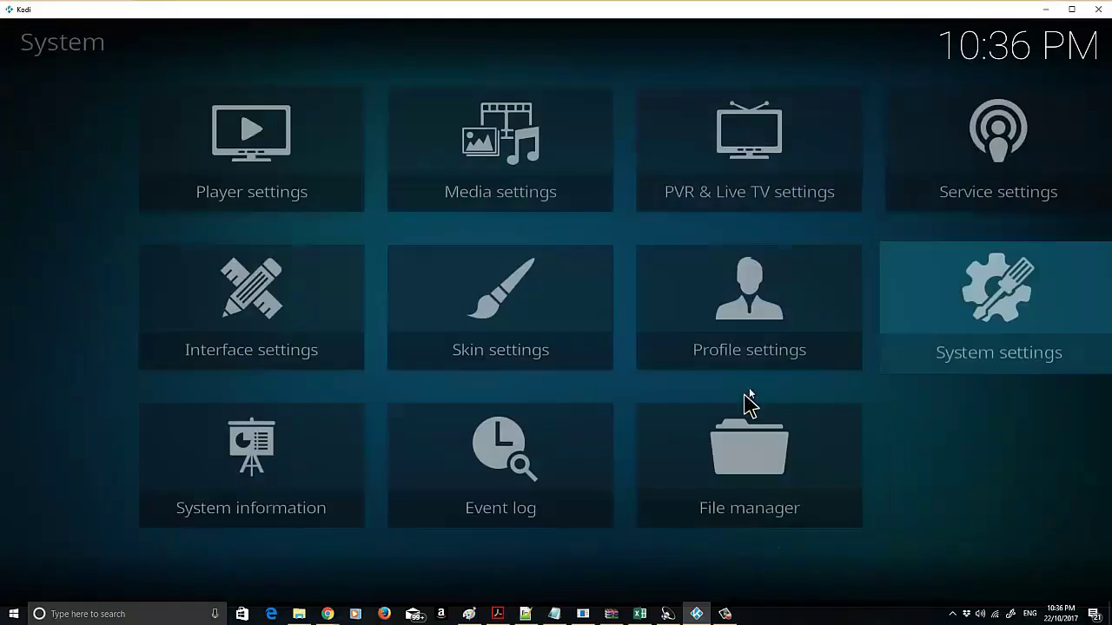
Start a new source in File manager; the first browse goes into AAALM2009BE and is abandoned.
{"action": "left_click", "coordinate": [721, 473]}
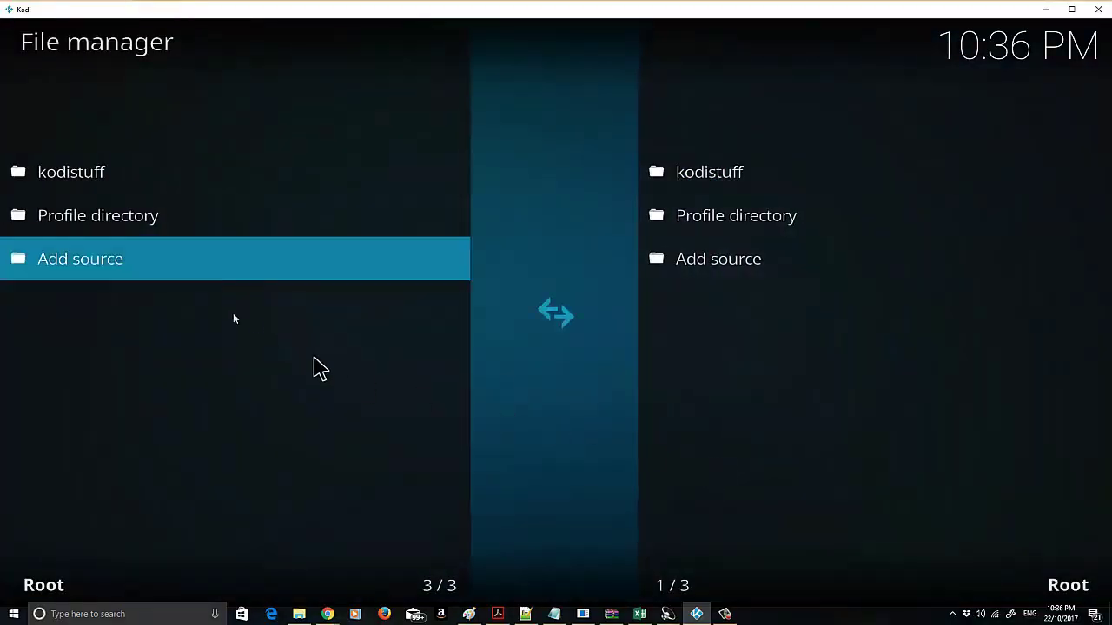
{"action": "left_click", "coordinate": [106, 266]}
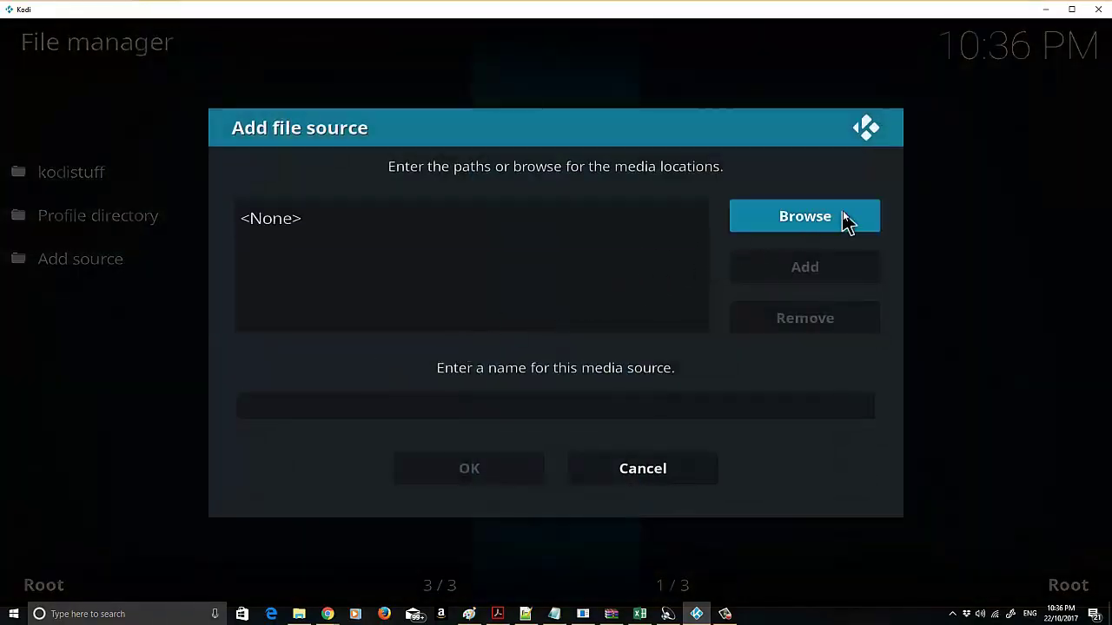
{"action": "left_click", "coordinate": [847, 221]}
{"action": "left_click", "coordinate": [425, 246]}
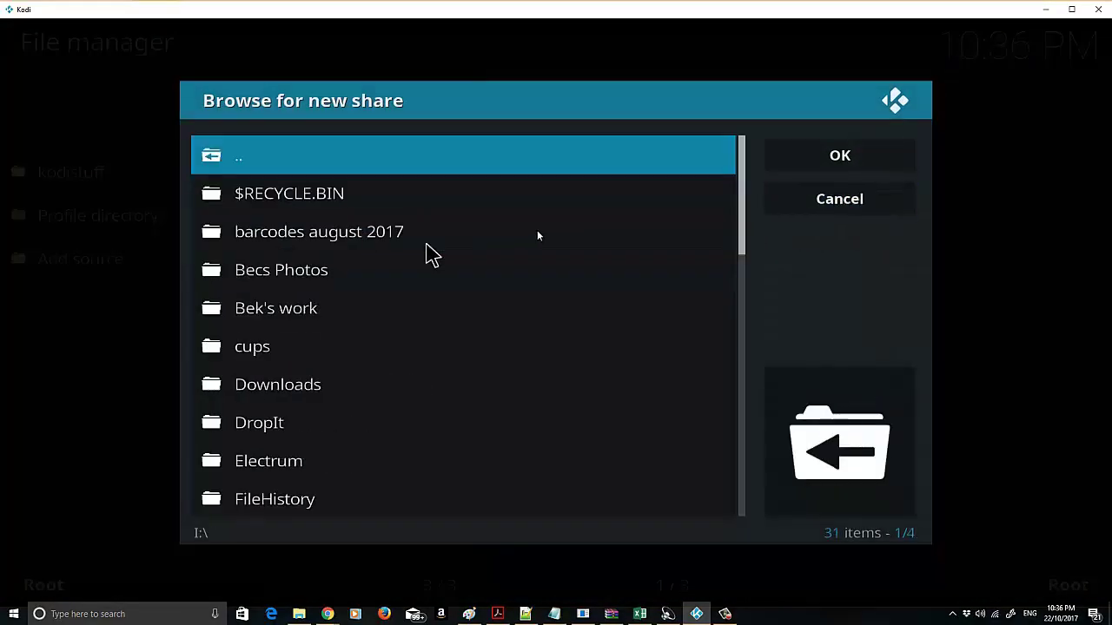
{"action": "left_click", "coordinate": [527, 387]}
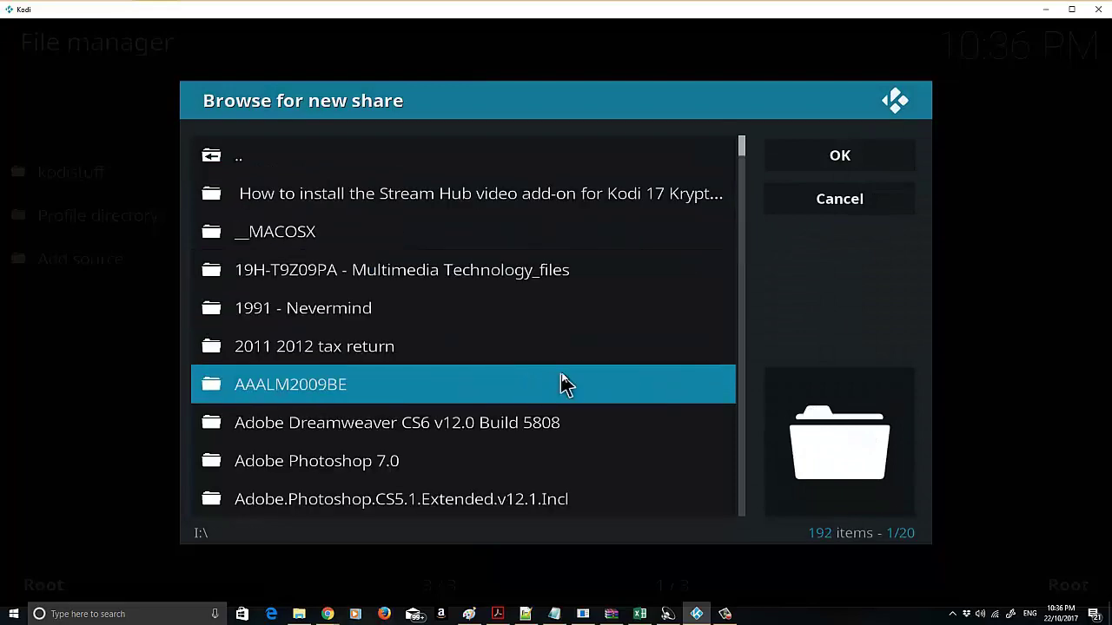
{"action": "left_click", "coordinate": [563, 385]}
{"action": "key", "text": "Escape"}
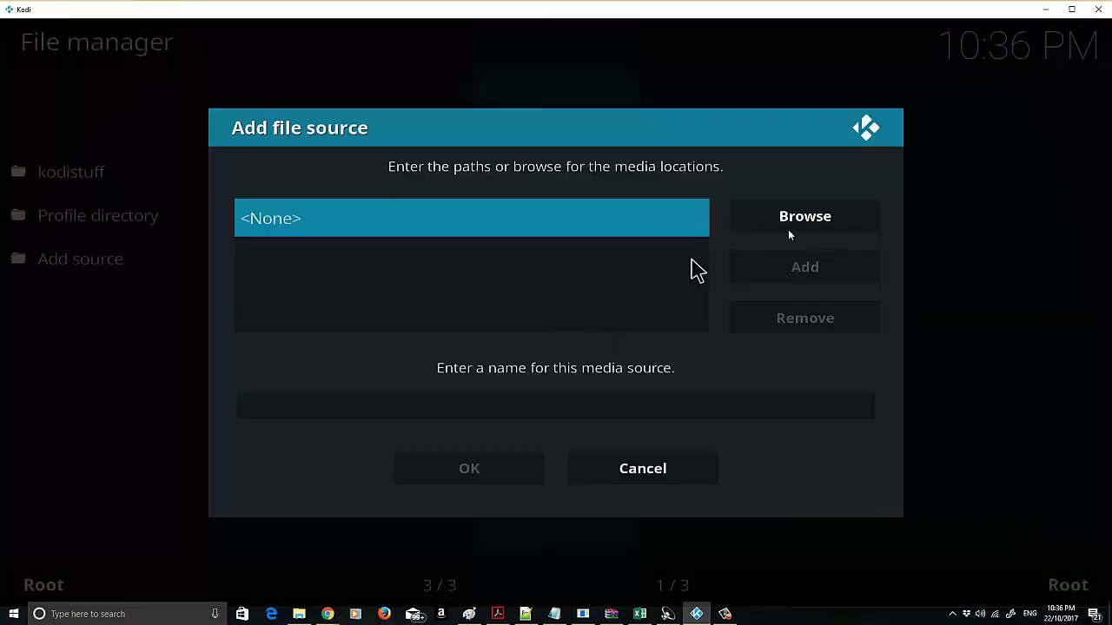
Browse to I:\Downloads\kodi\background and save it as the 'background' source.
{"action": "left_click", "coordinate": [839, 218]}
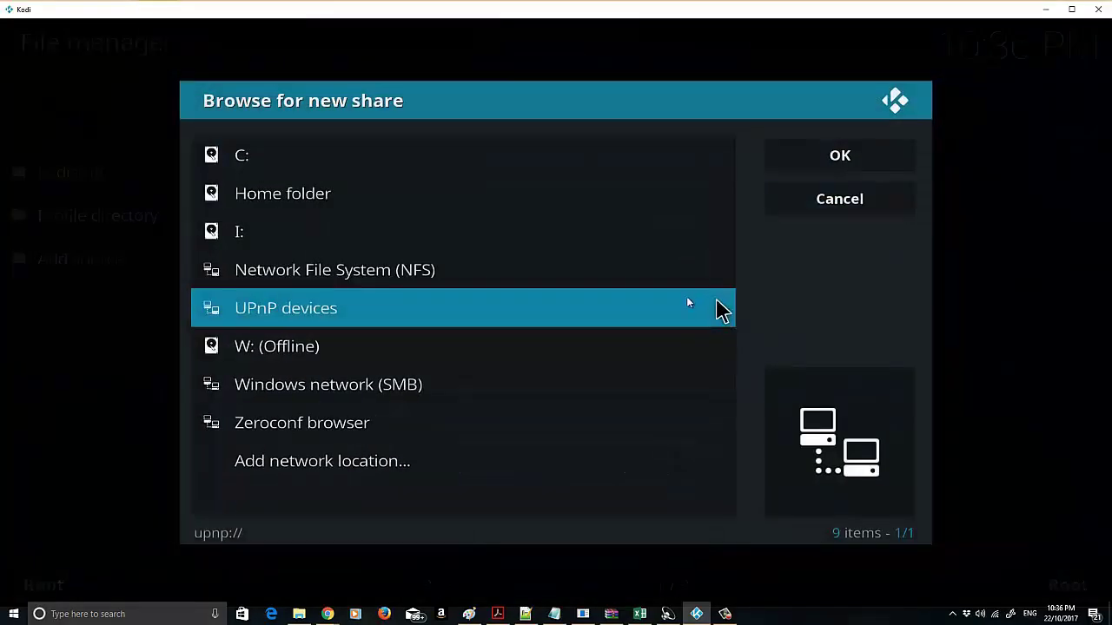
{"action": "left_click", "coordinate": [492, 233]}
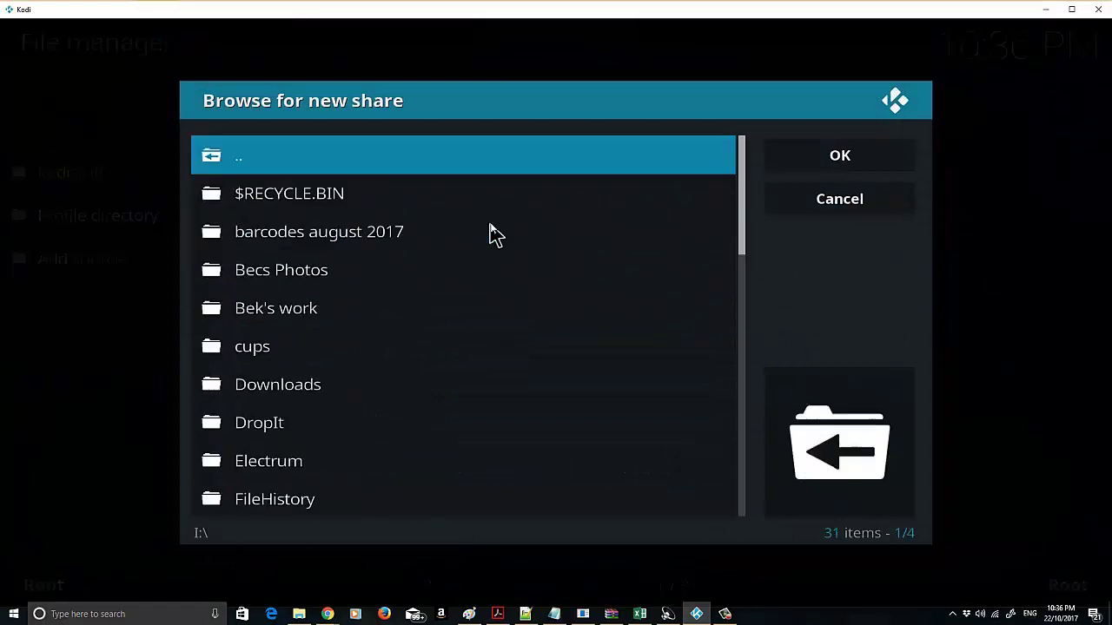
{"action": "left_click", "coordinate": [547, 385]}
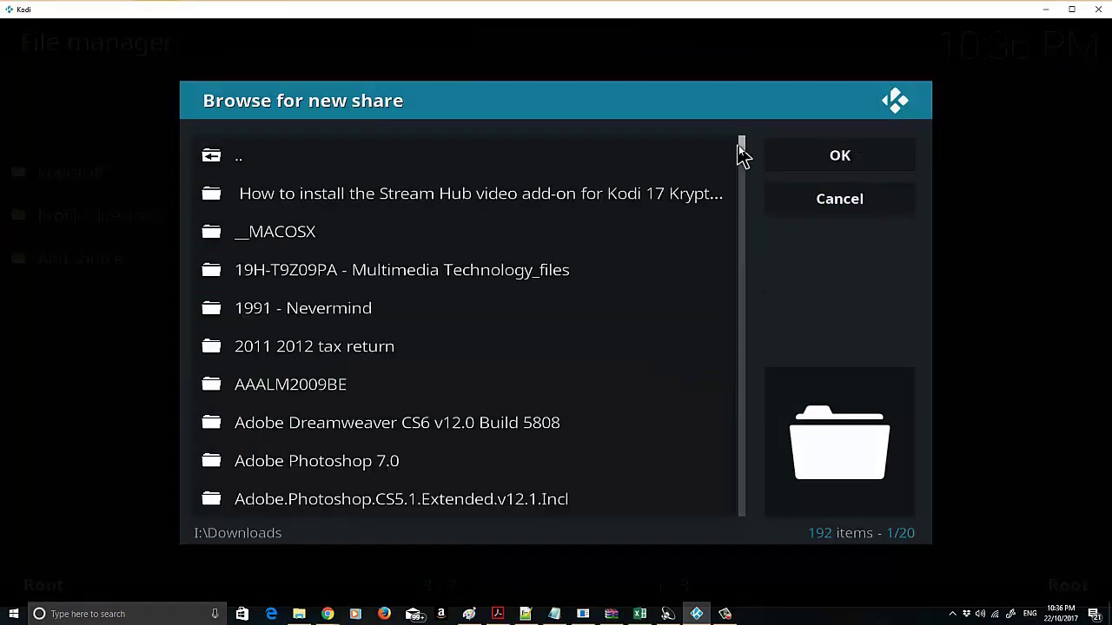
{"action": "left_click_drag", "start_coordinate": [741, 157], "coordinate": [742, 365]}
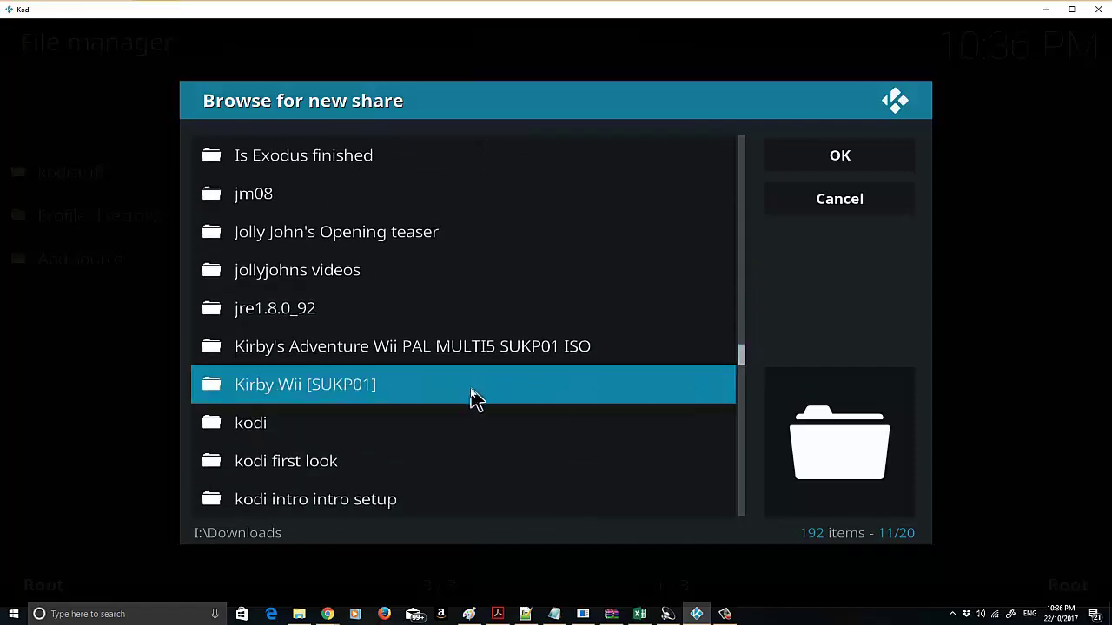
{"action": "left_click", "coordinate": [464, 422]}
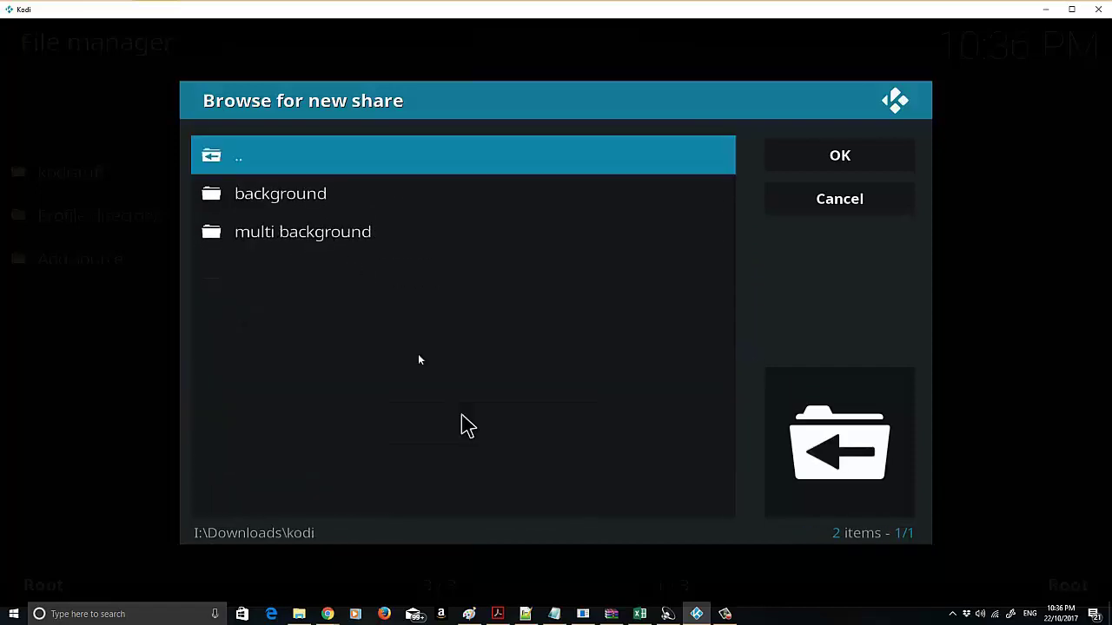
{"action": "left_click", "coordinate": [323, 202]}
{"action": "left_click", "coordinate": [877, 164]}
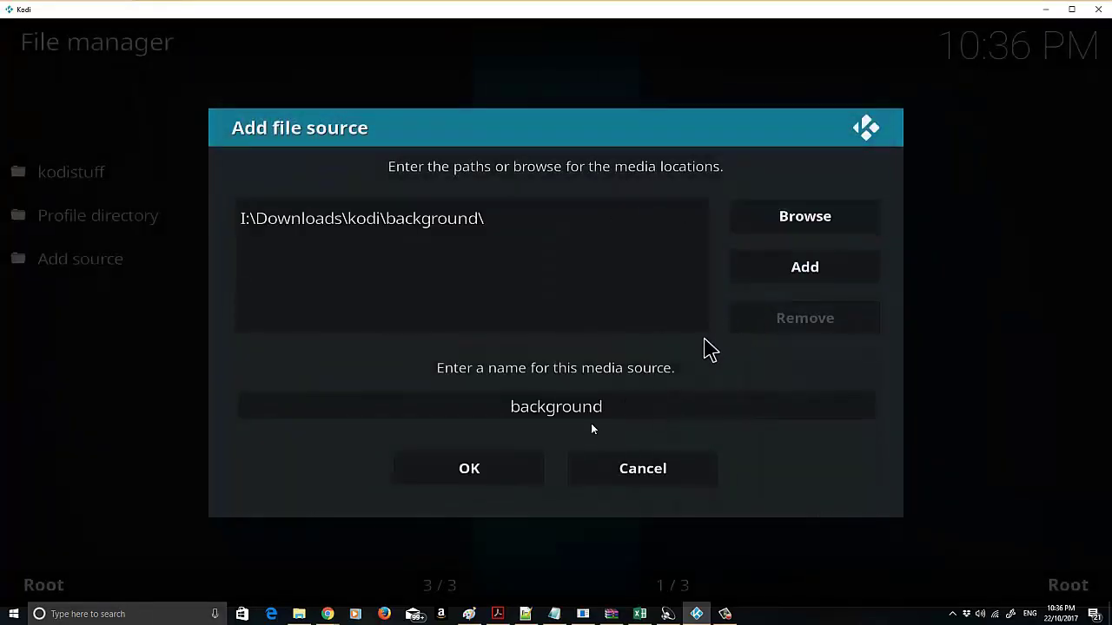
{"action": "left_click", "coordinate": [492, 477]}
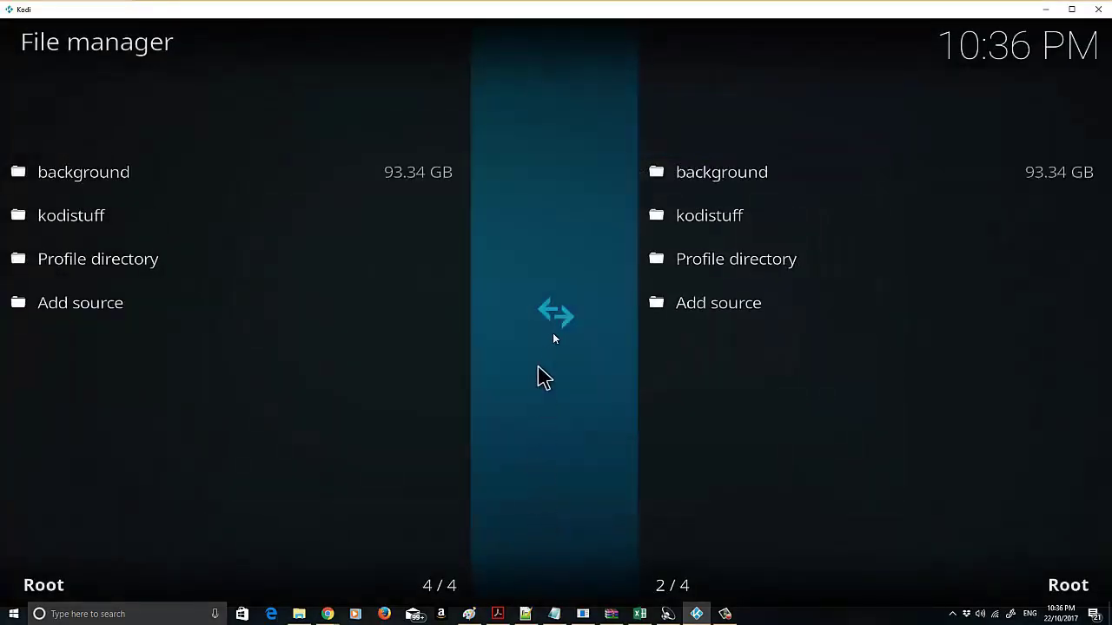
Add I:\Downloads\kodi\multi background as the 'multi background' source, then exit File manager.
{"action": "left_click", "coordinate": [201, 304]}
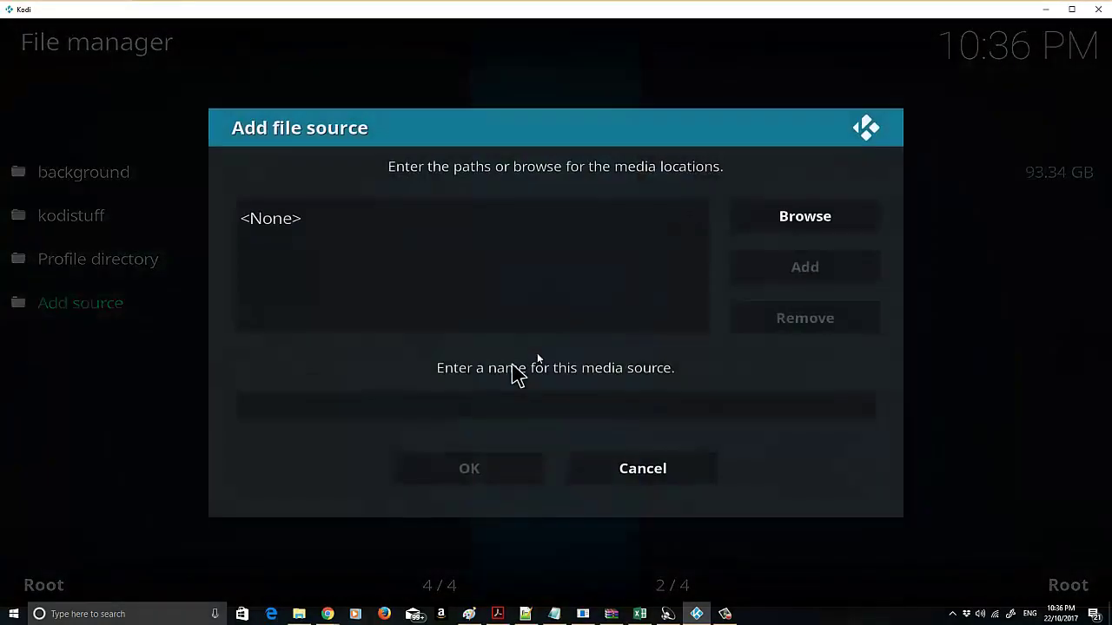
{"action": "left_click", "coordinate": [812, 223]}
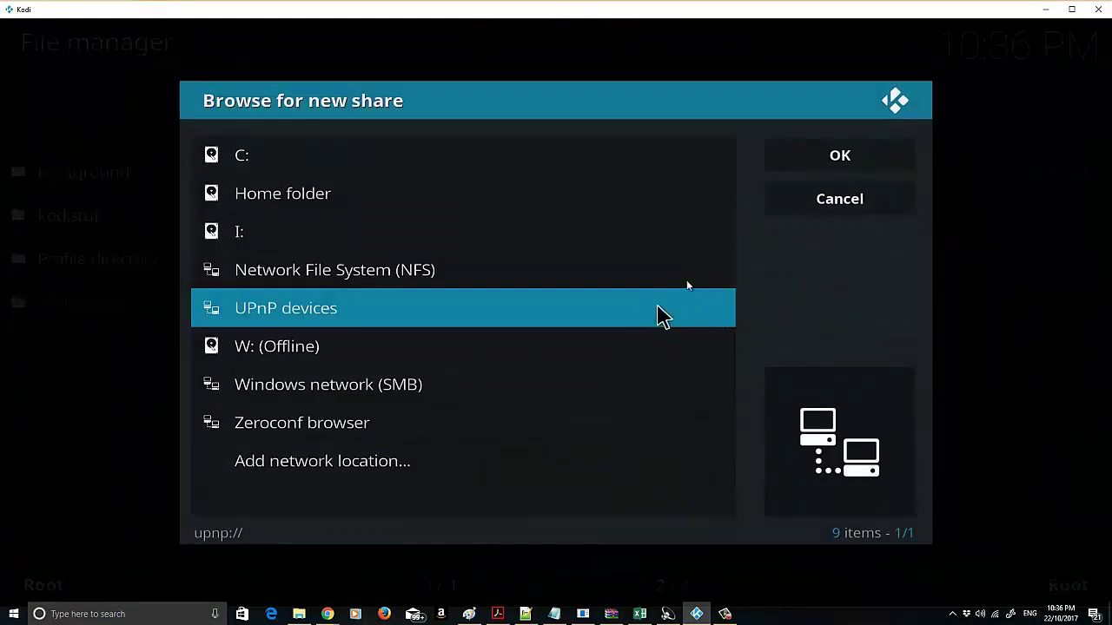
{"action": "left_click", "coordinate": [534, 246]}
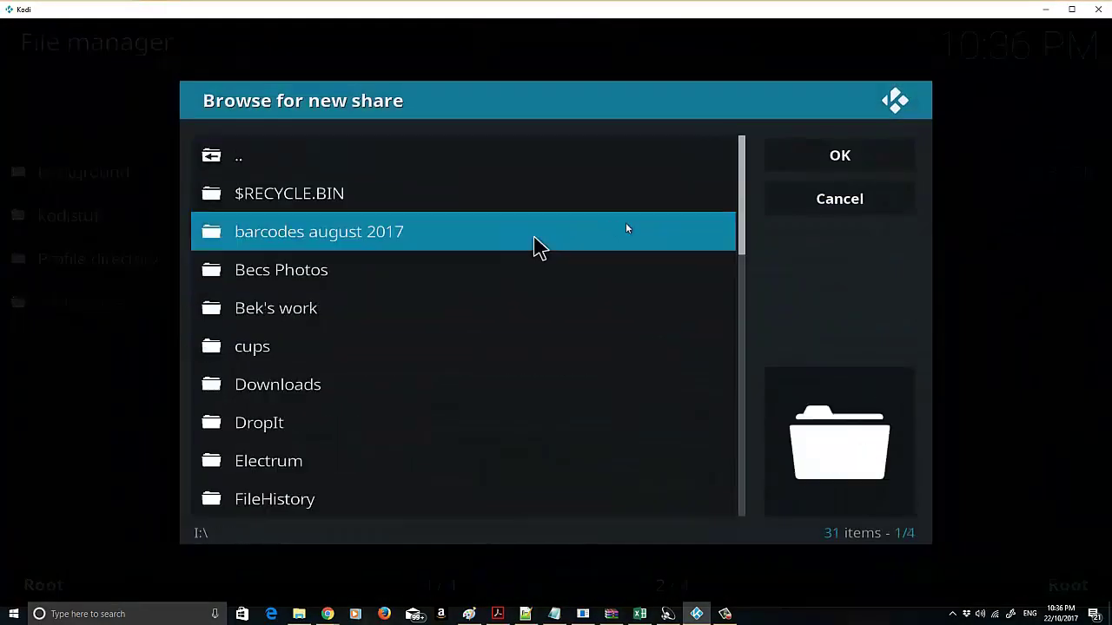
{"action": "left_click", "coordinate": [508, 395]}
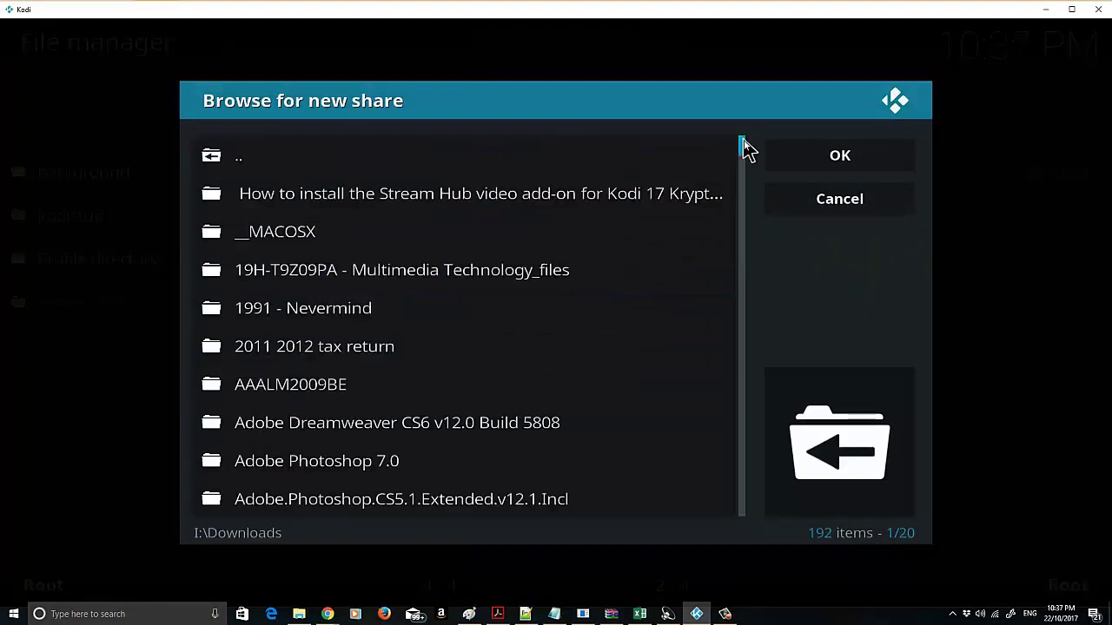
{"action": "left_click_drag", "start_coordinate": [741, 150], "coordinate": [739, 362]}
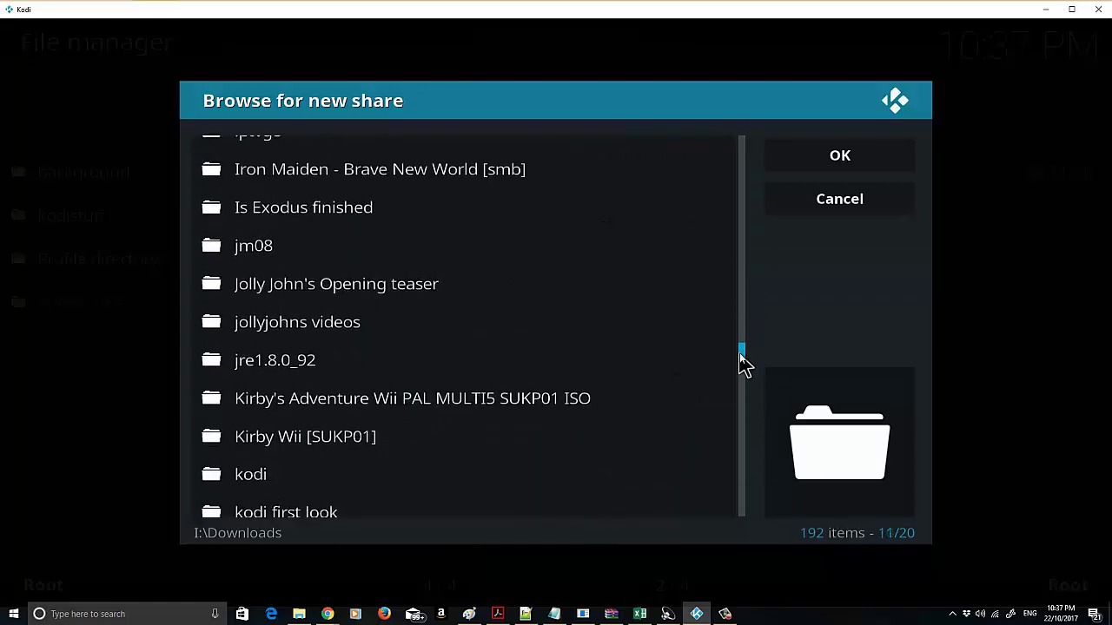
{"action": "left_click", "coordinate": [521, 460]}
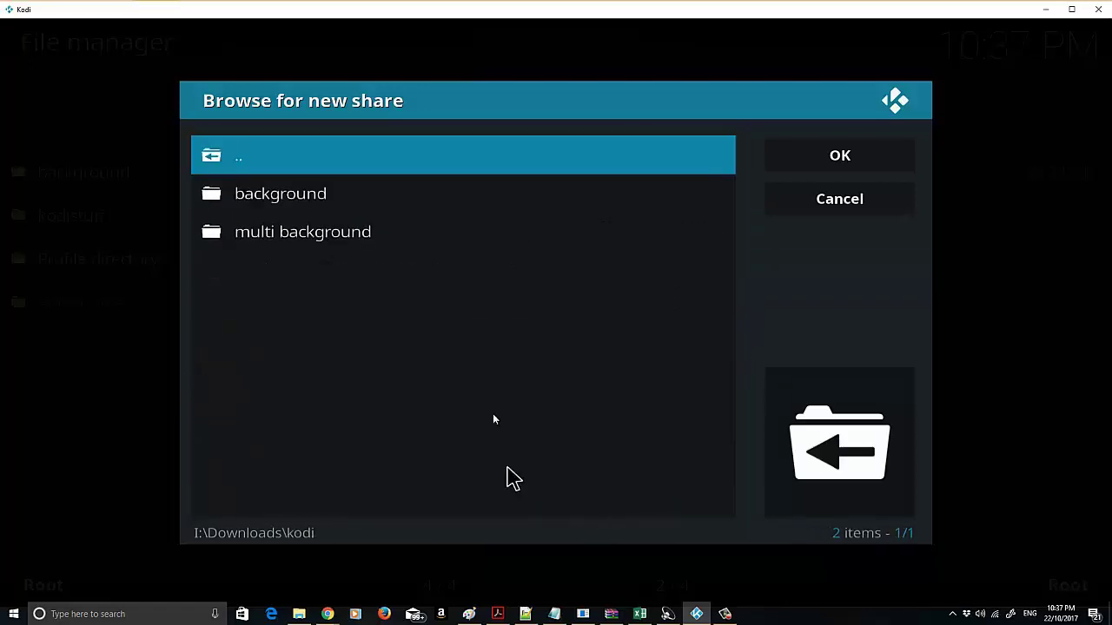
{"action": "left_click", "coordinate": [348, 243]}
{"action": "left_click", "coordinate": [879, 159]}
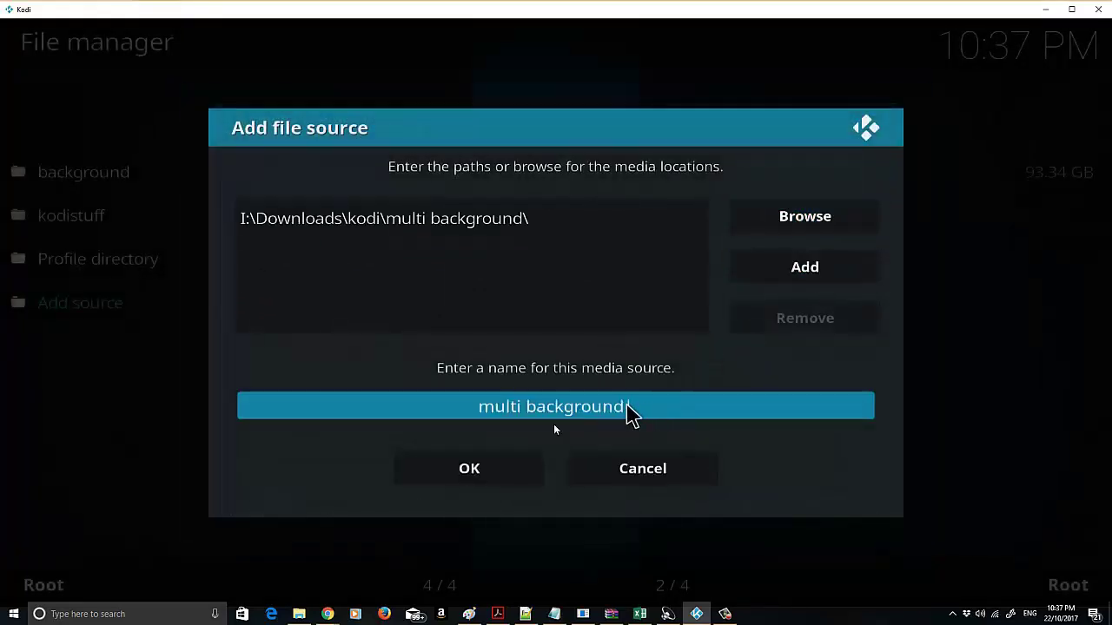
{"action": "left_click", "coordinate": [486, 470]}
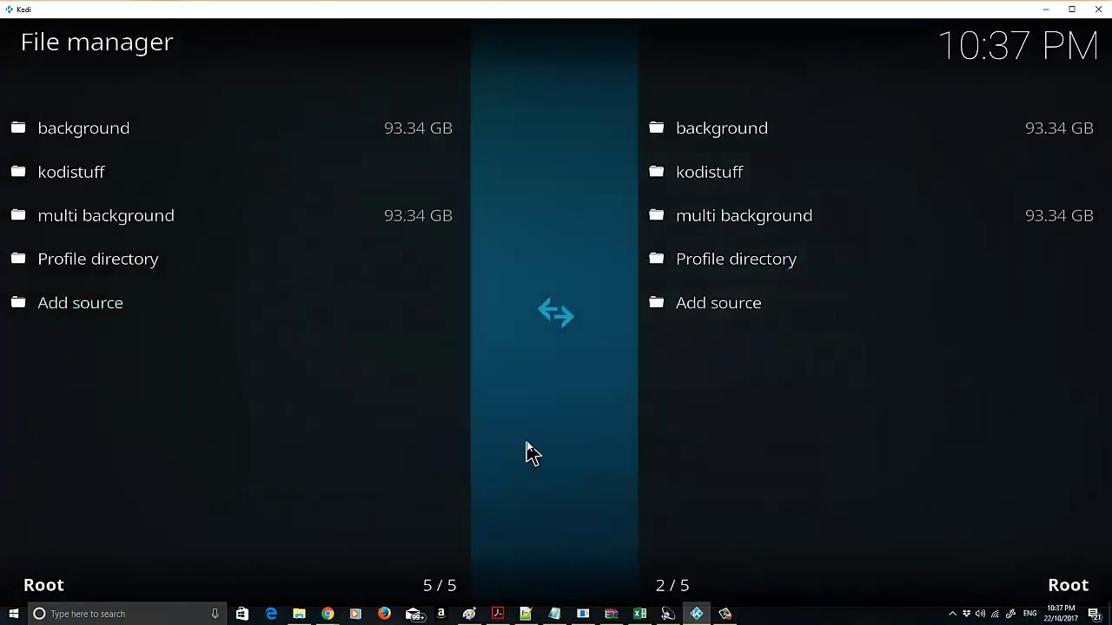
{"action": "key", "text": "Escape"}
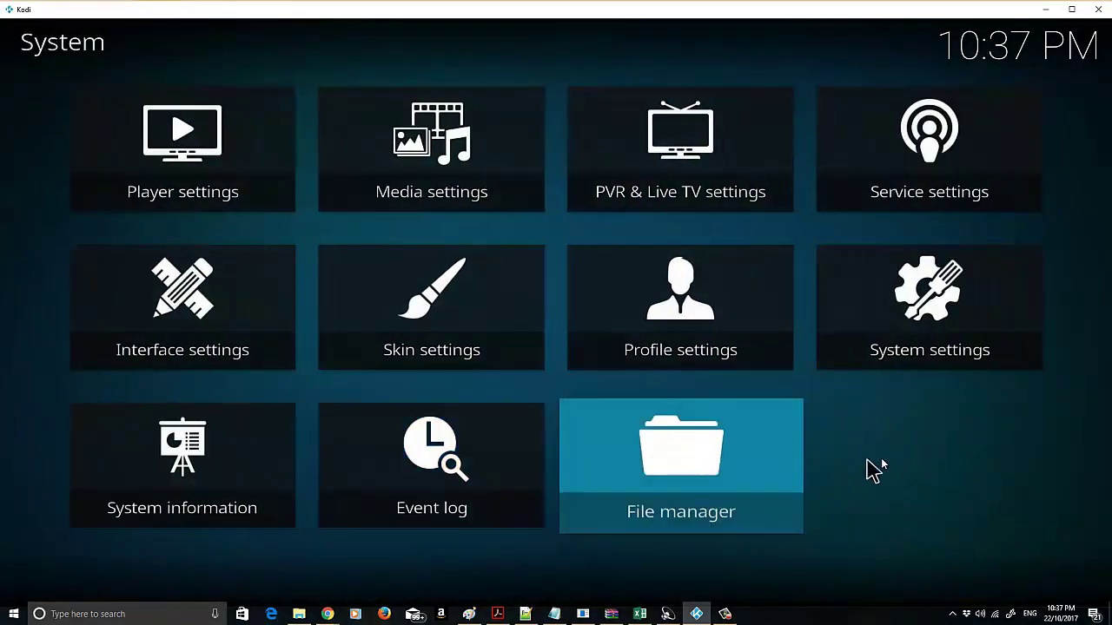
Install the Aeon Nox: SiLVO skin zip from I:\Downloads\kodi using Add-ons' Install from zip file.
{"action": "key", "text": "Escape"}
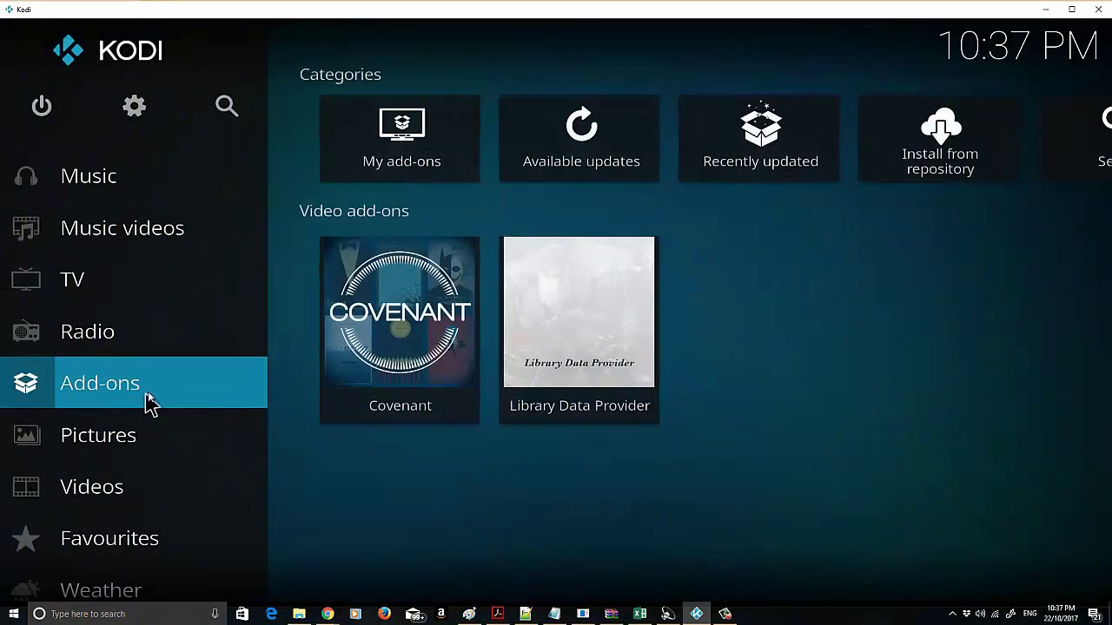
{"action": "left_click", "coordinate": [147, 401]}
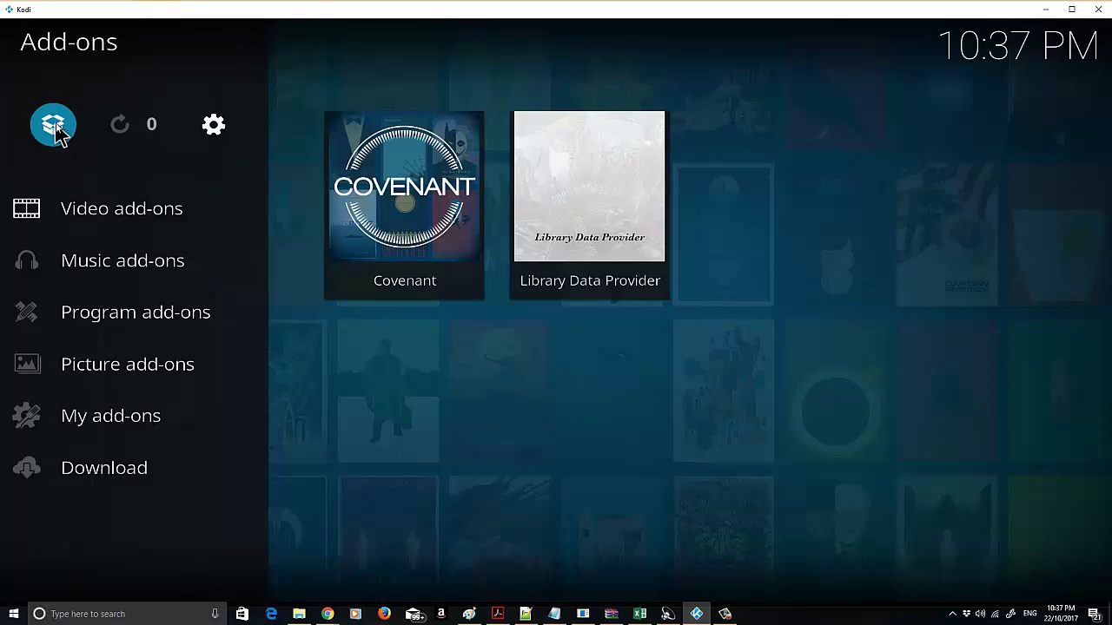
{"action": "left_click", "coordinate": [54, 126]}
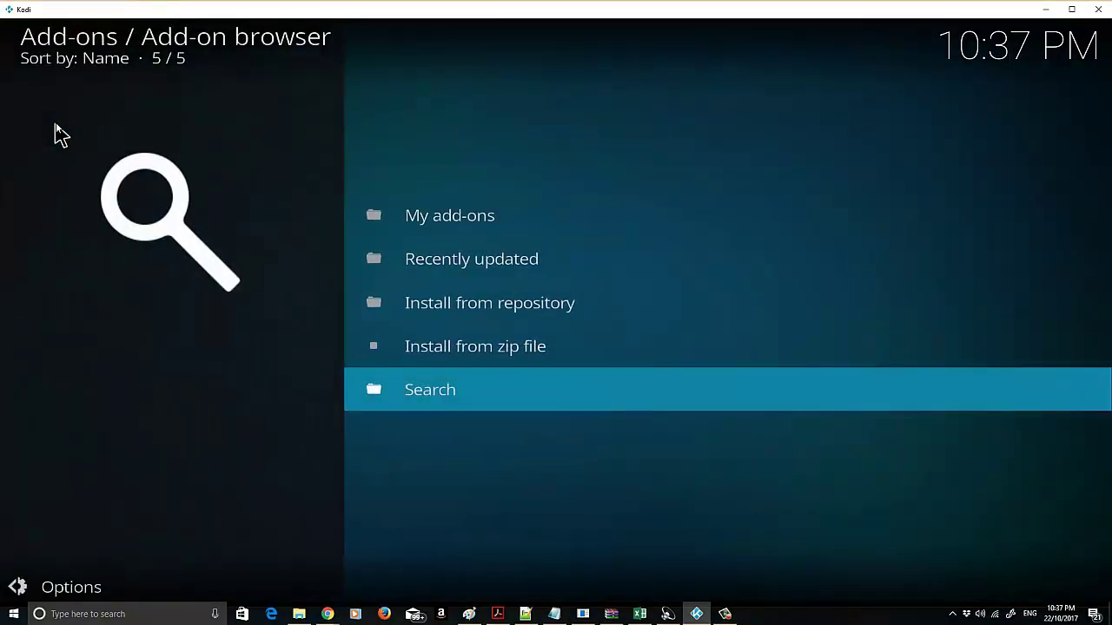
{"action": "left_click", "coordinate": [469, 364]}
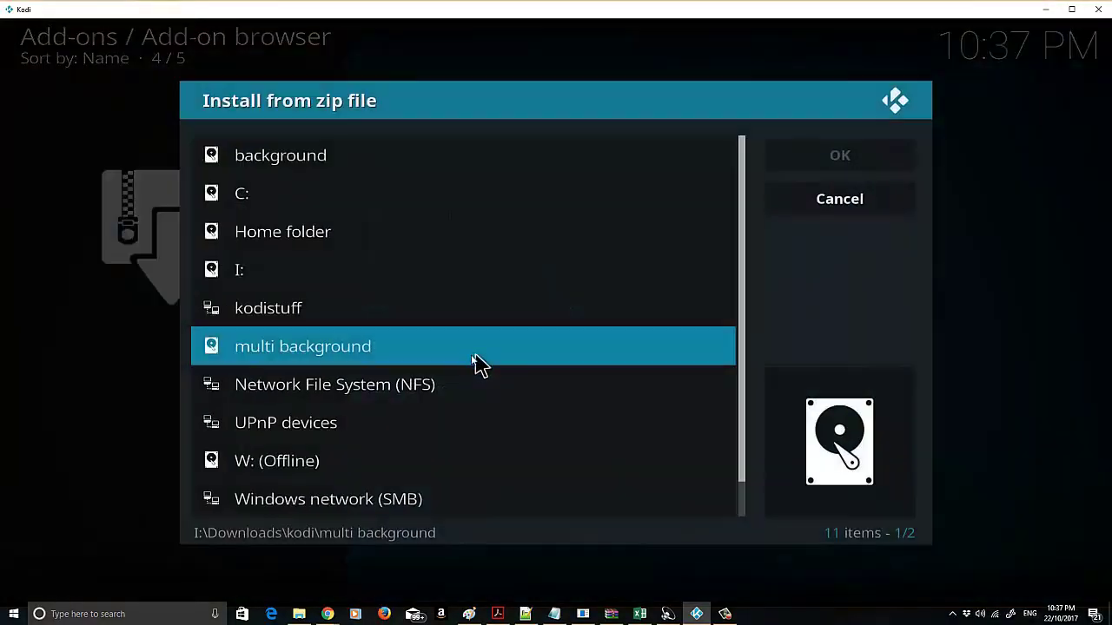
{"action": "left_click", "coordinate": [429, 278]}
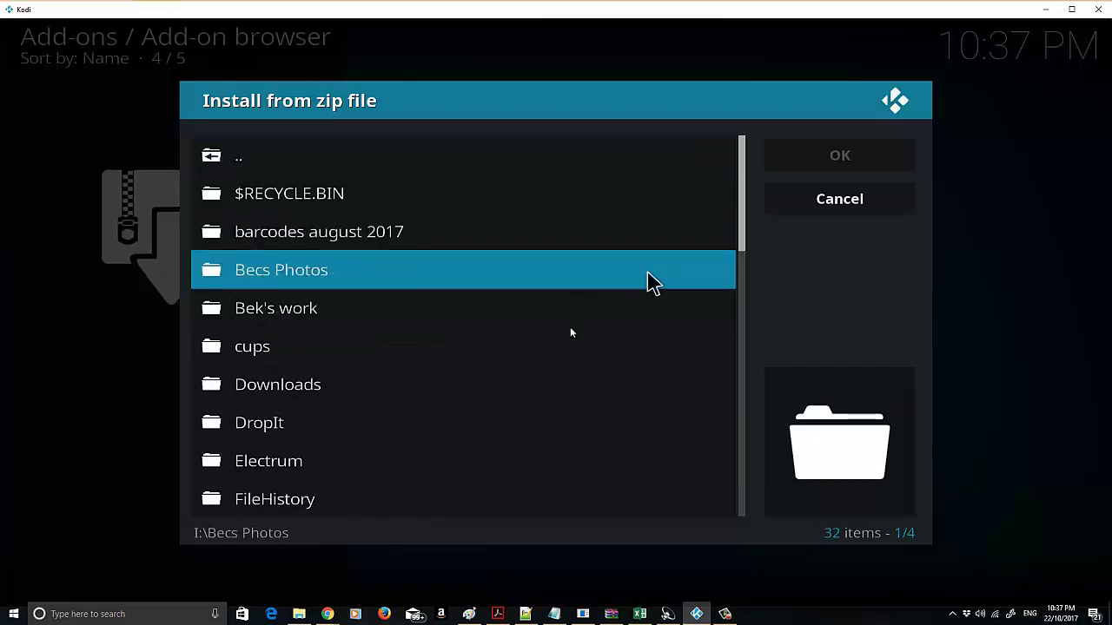
{"action": "left_click", "coordinate": [554, 388]}
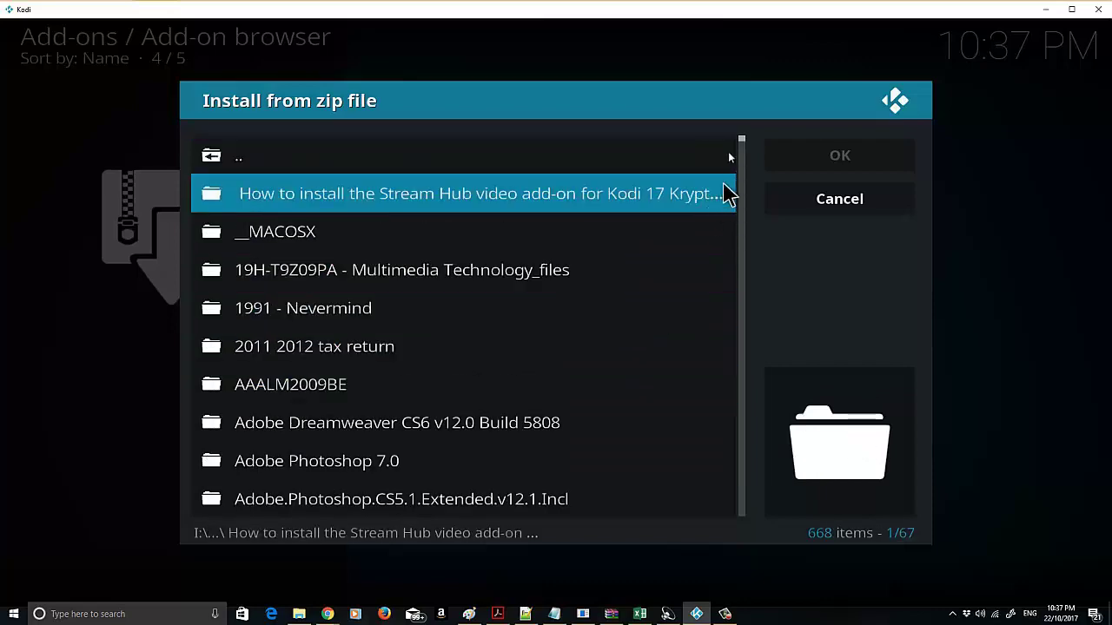
{"action": "left_click_drag", "start_coordinate": [742, 147], "coordinate": [737, 219]}
{"action": "scroll", "coordinate": [627, 283], "scroll_direction": "up", "scroll_amount": 7}
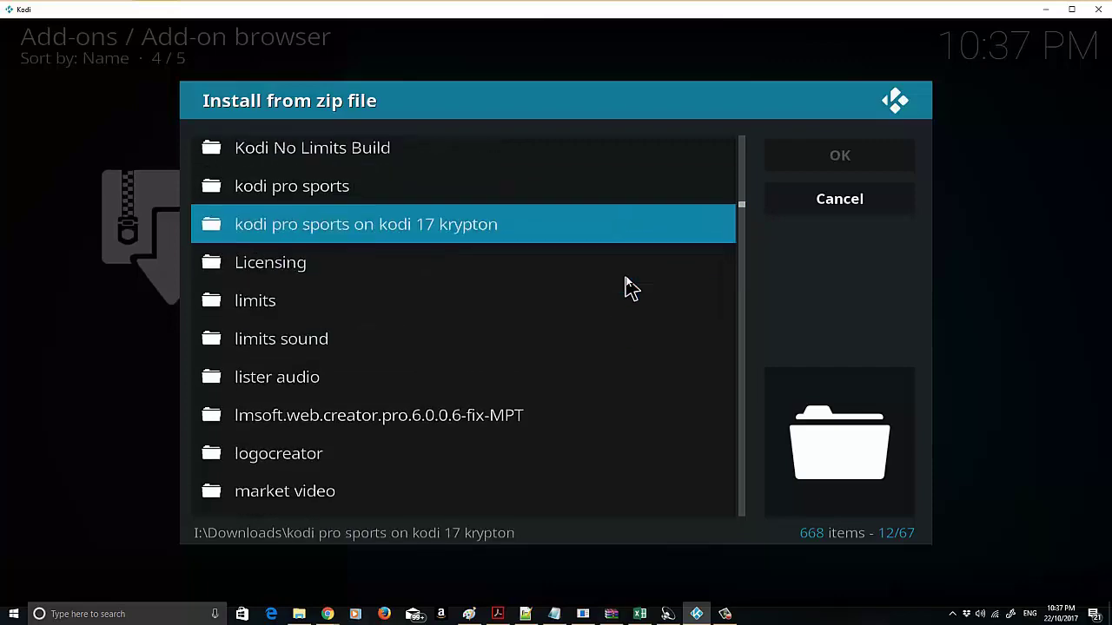
{"action": "scroll", "coordinate": [625, 282], "scroll_direction": "up", "scroll_amount": 1}
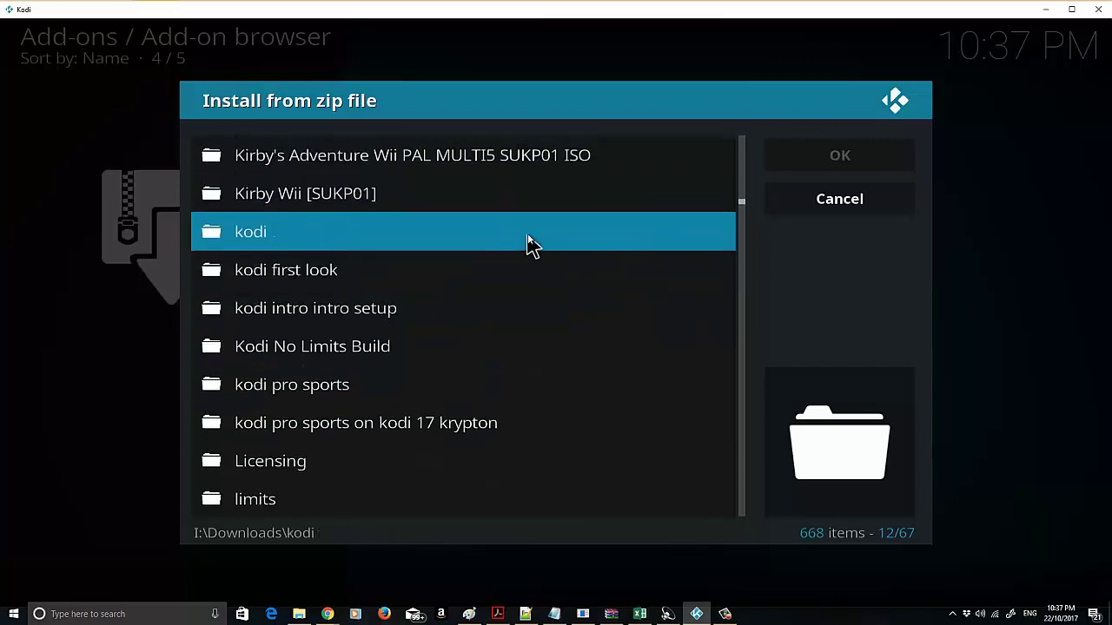
{"action": "left_click", "coordinate": [525, 242]}
{"action": "left_click", "coordinate": [446, 278]}
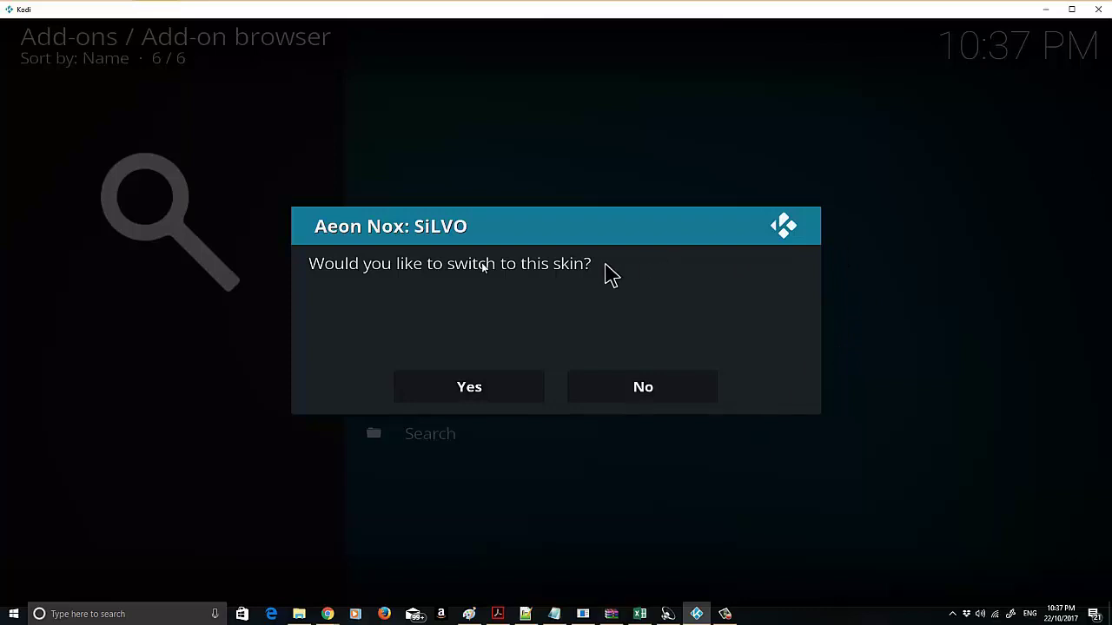
Switch to Aeon Nox: SiLVO, keep the change, and decline setting a default background.
{"action": "left_click", "coordinate": [480, 391]}
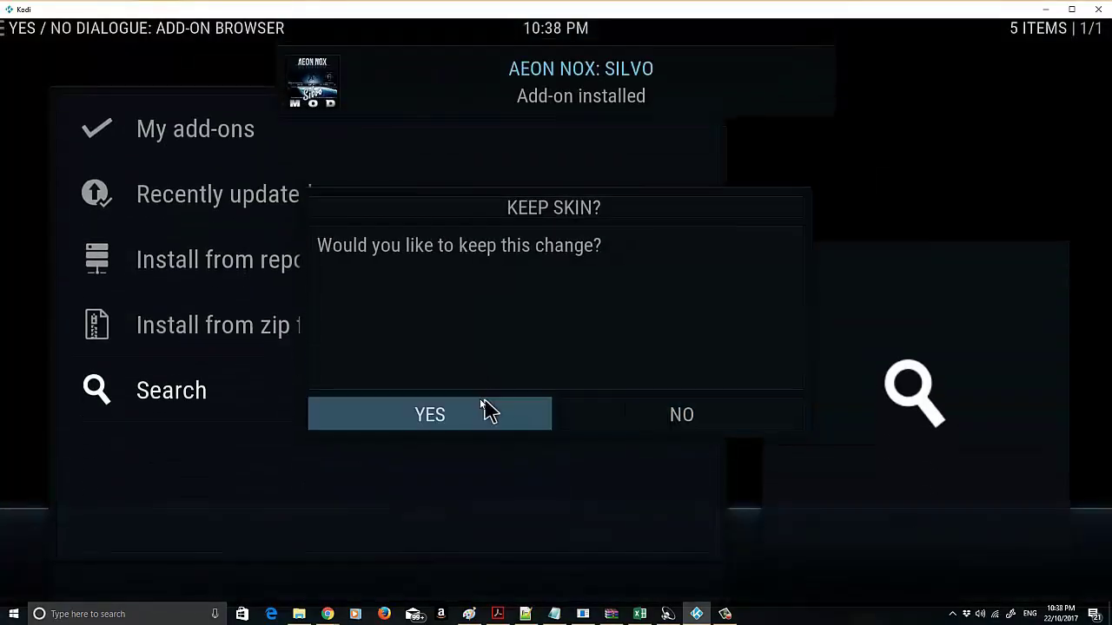
{"action": "left_click", "coordinate": [441, 420]}
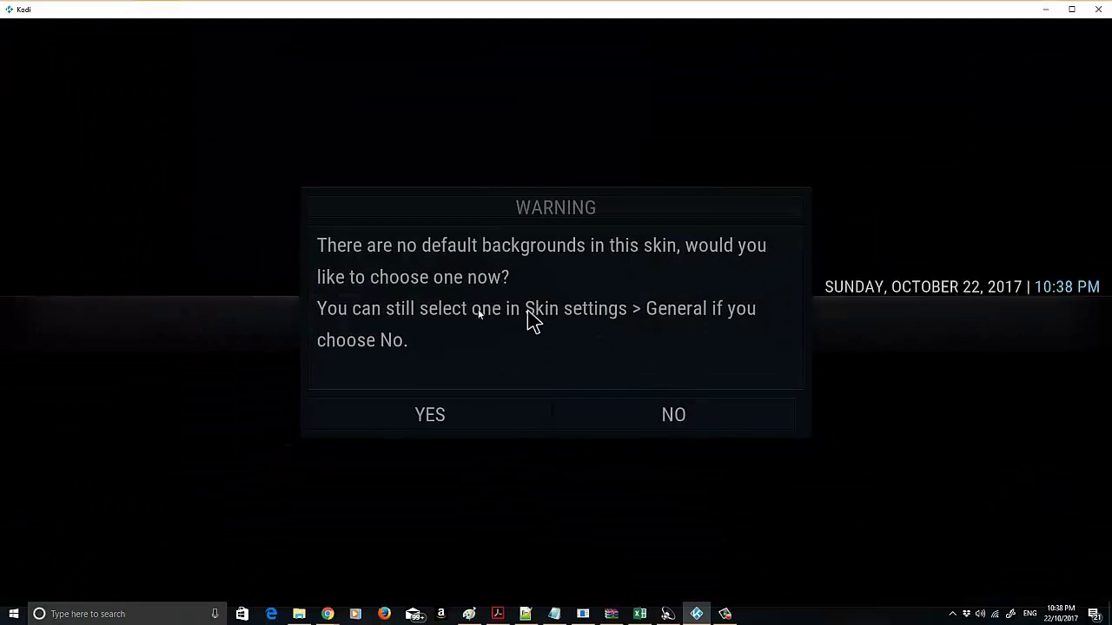
{"action": "left_click", "coordinate": [695, 423]}
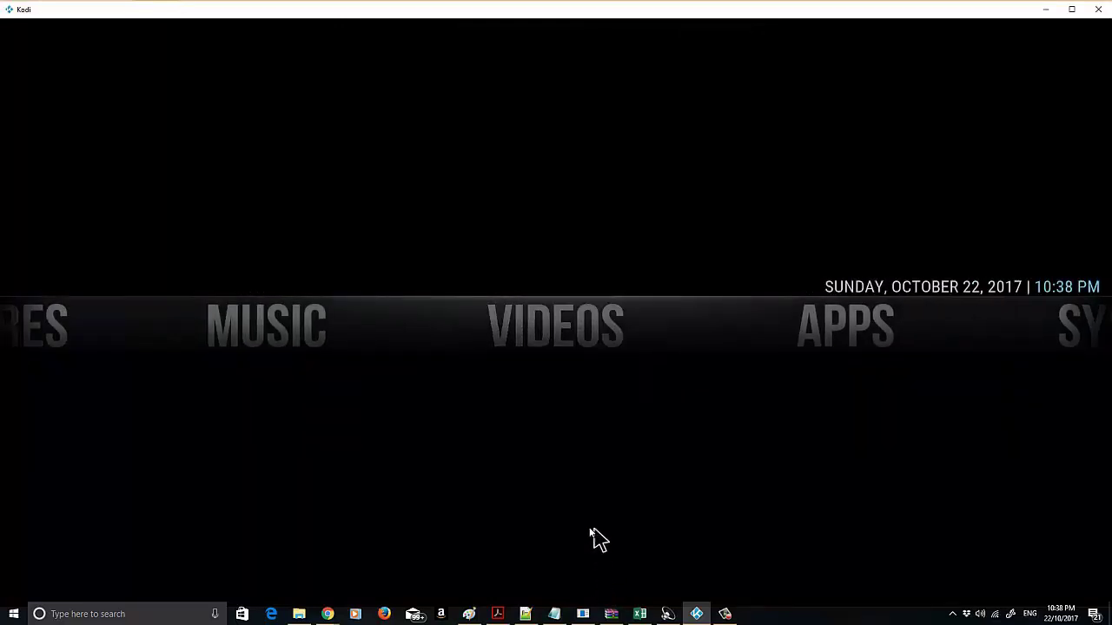
Change the skin's main menu horizontal position from Center to Low and return home.
{"action": "key", "text": "Right"}
{"action": "key", "text": "Right"}
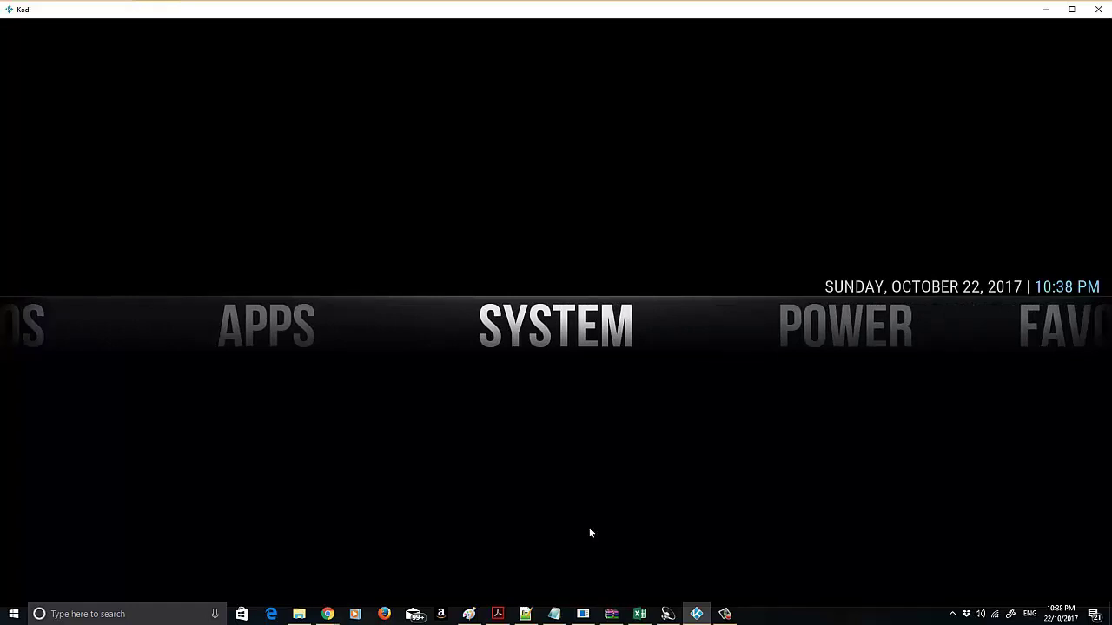
{"action": "key", "text": "Down"}
{"action": "key", "text": "Return"}
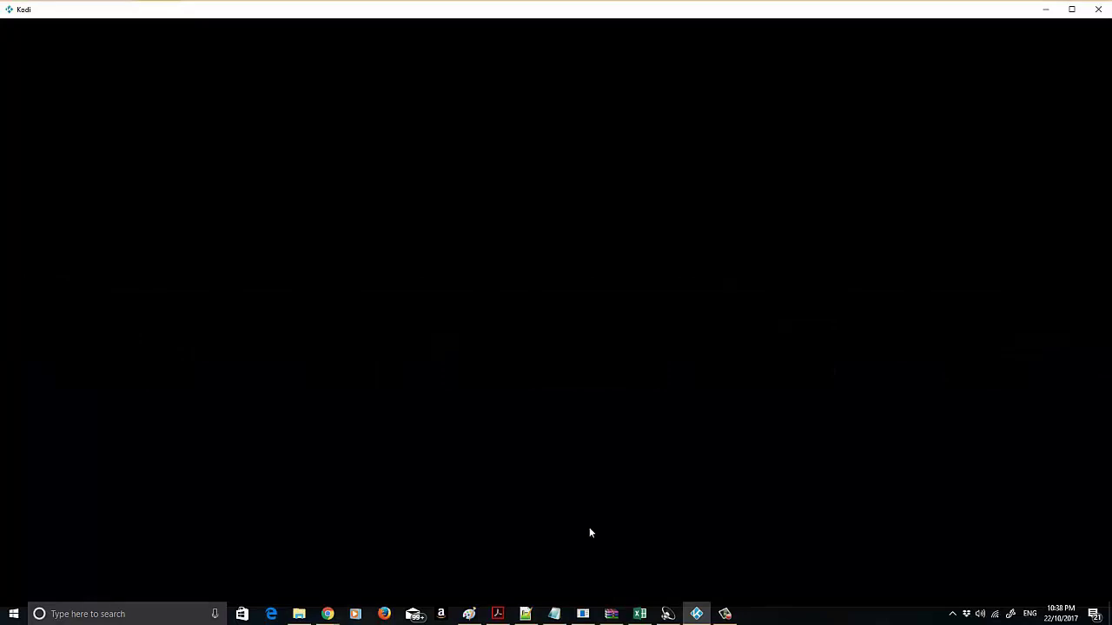
{"action": "key", "text": "Right"}
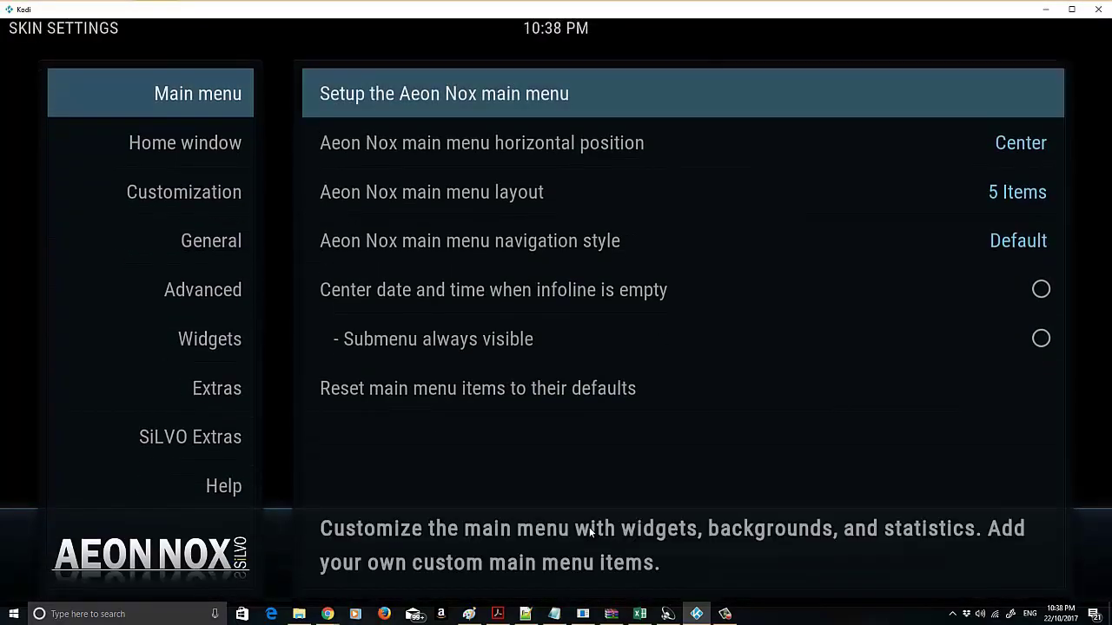
{"action": "key", "text": "Down"}
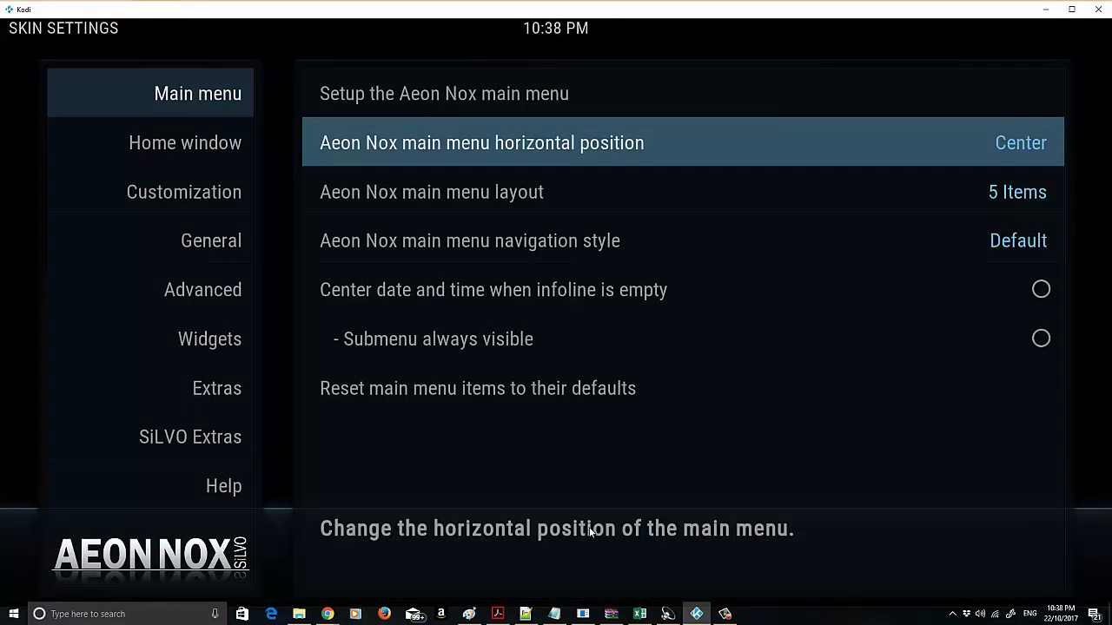
{"action": "key", "text": "Return"}
{"action": "key", "text": "Escape"}
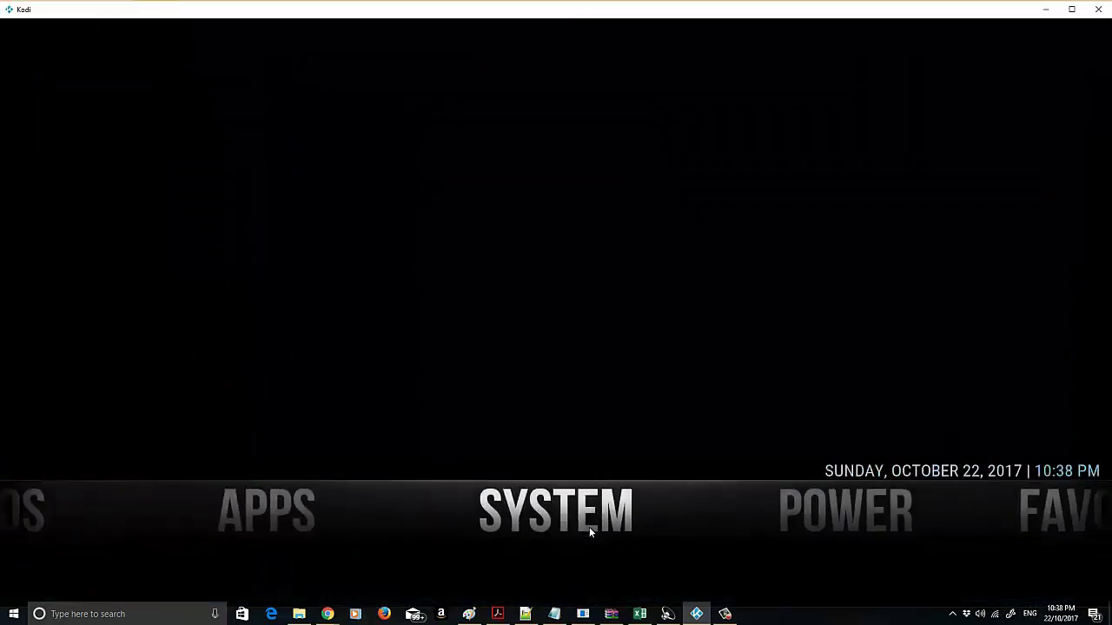